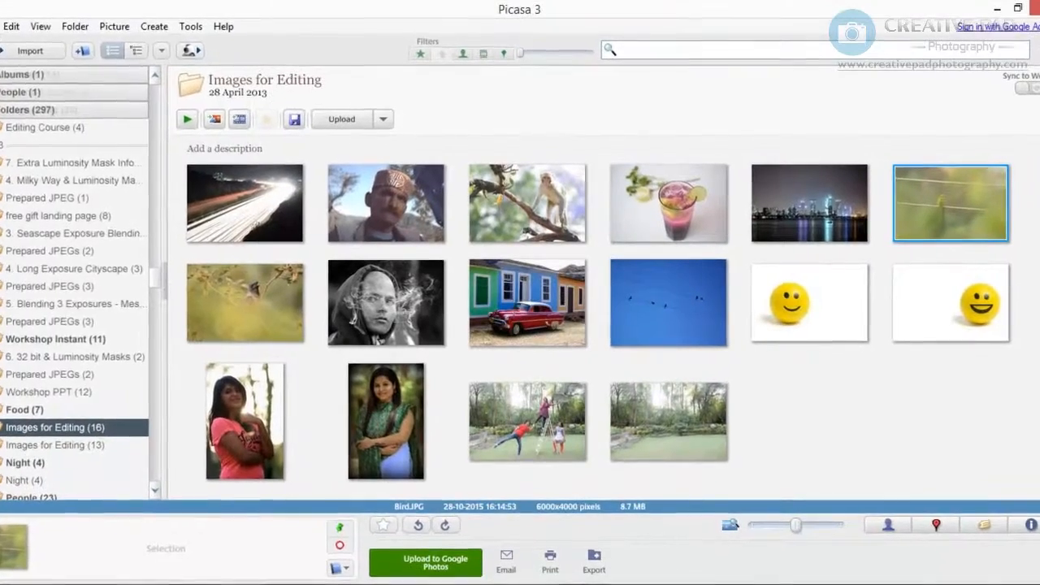
- Open the Bird photo from the Images for Editing folder for editing
click(3, 26)
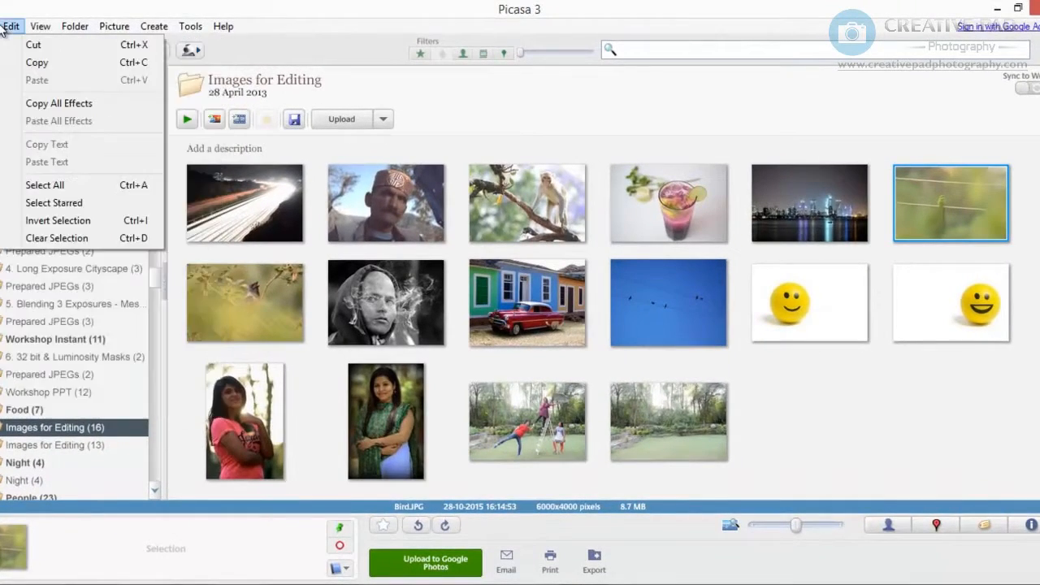
click(36, 86)
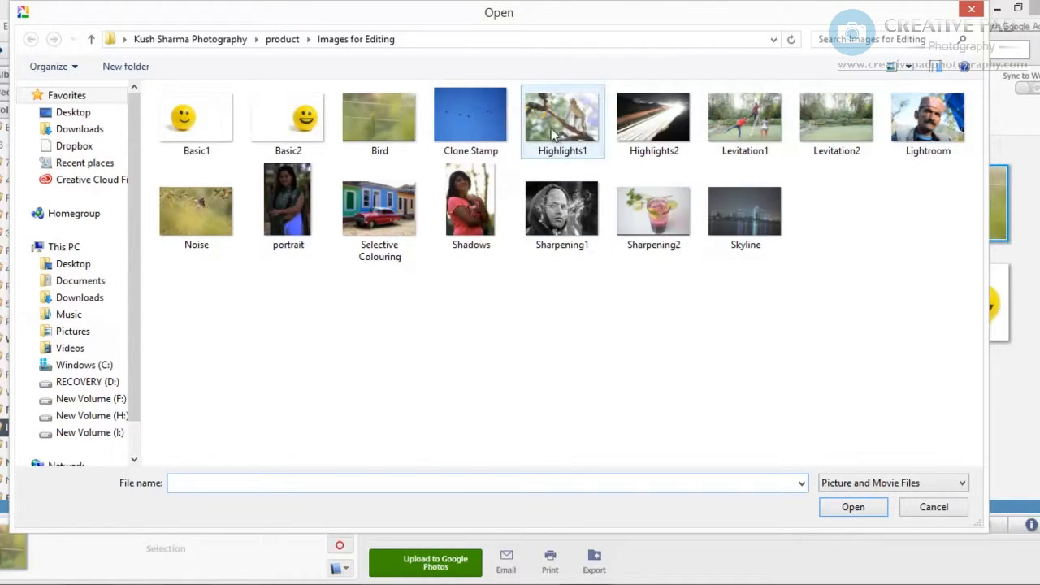
double_click(383, 119)
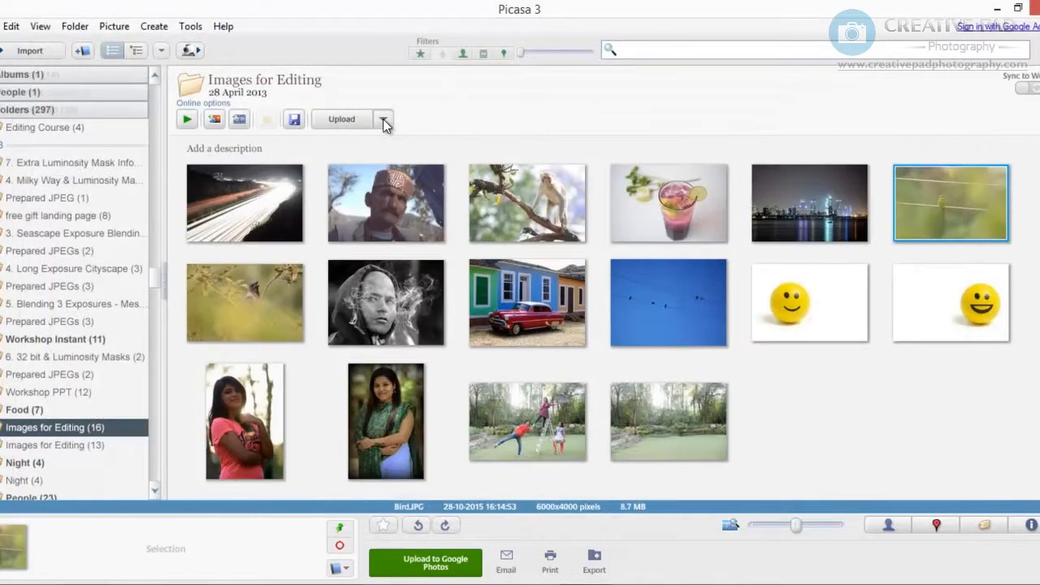
double_click(941, 211)
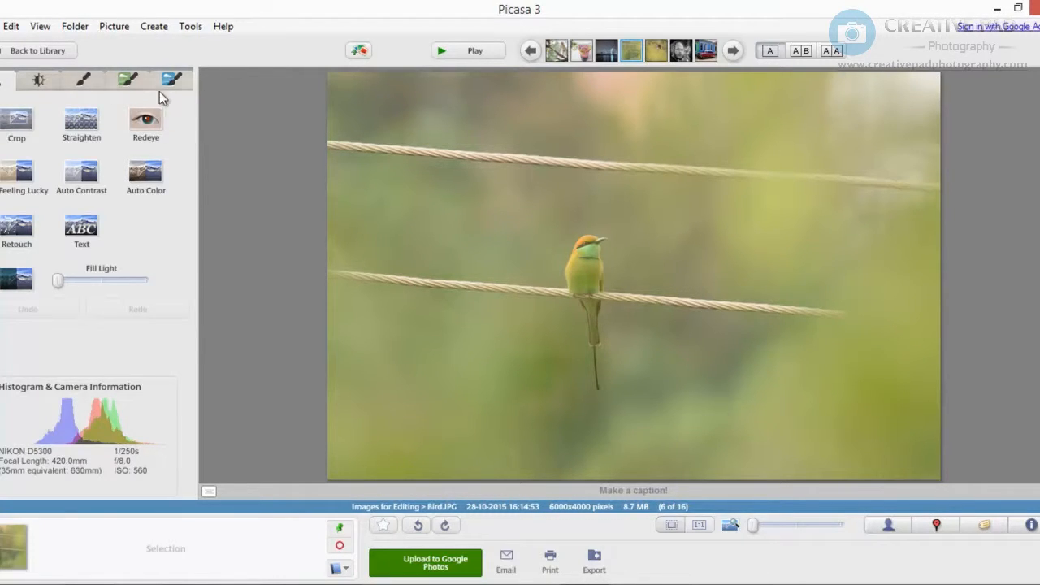
click(38, 79)
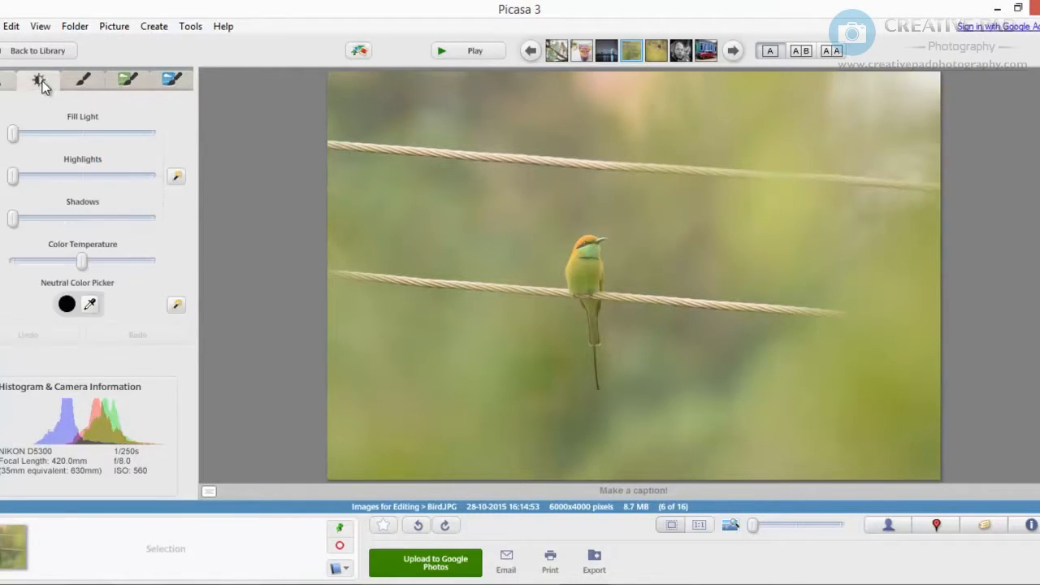
click(92, 78)
click(128, 79)
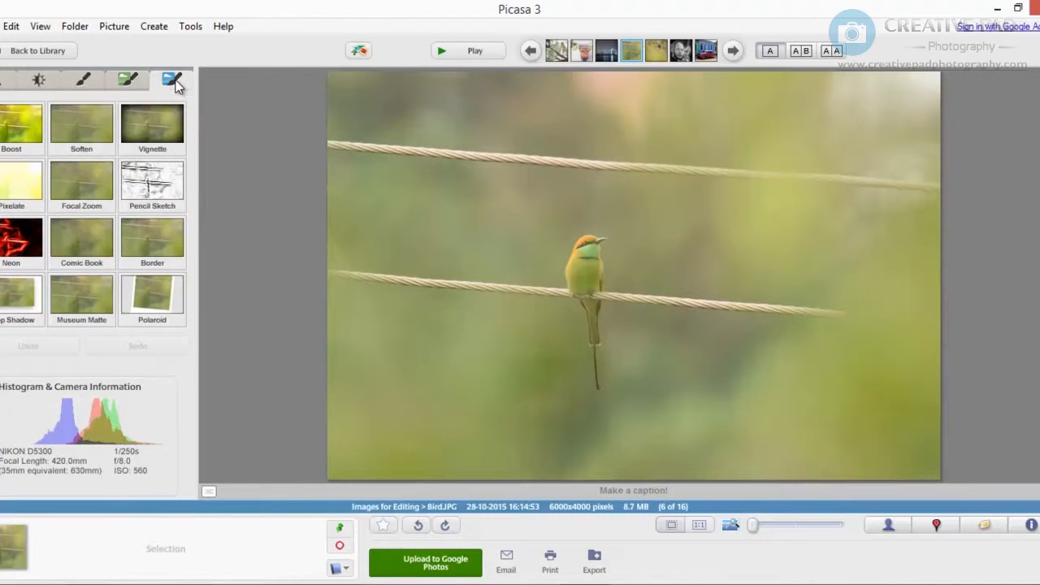
click(84, 79)
click(38, 79)
click(2, 83)
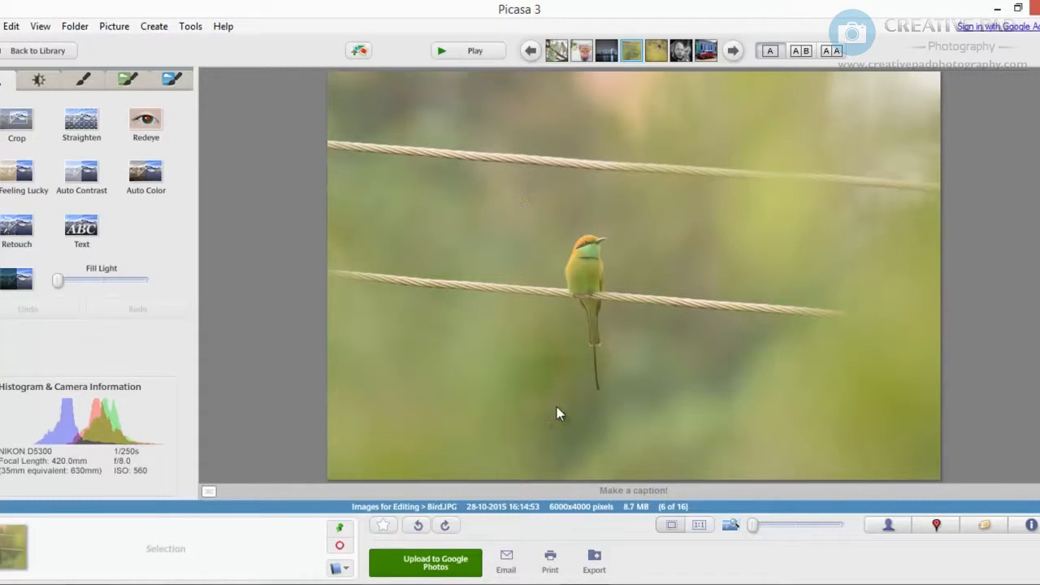
- Crop the photo to a tall frame of about 997 x 1745 pixels around the bird
click(22, 134)
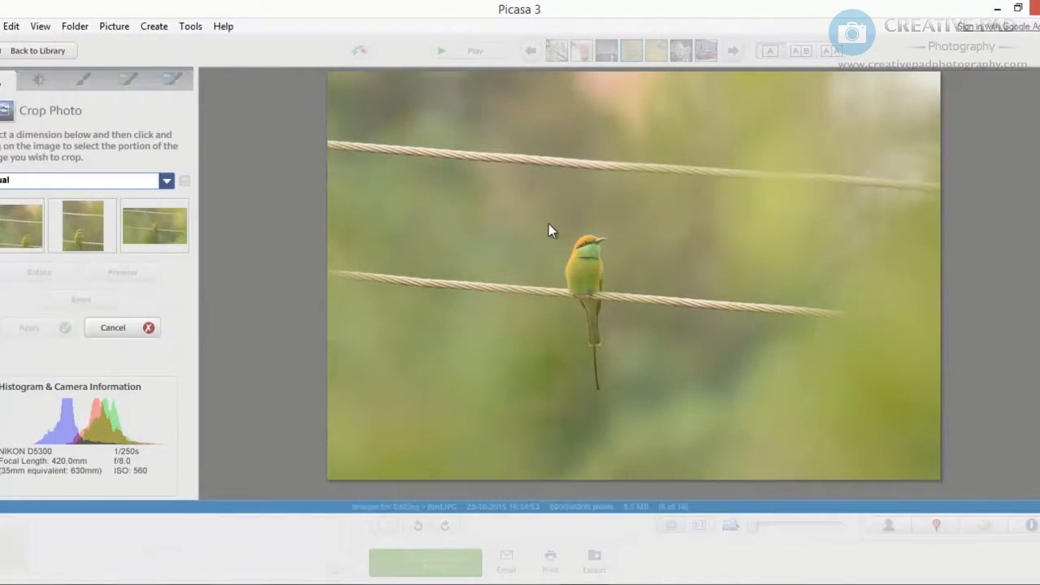
drag(542, 220, 643, 397)
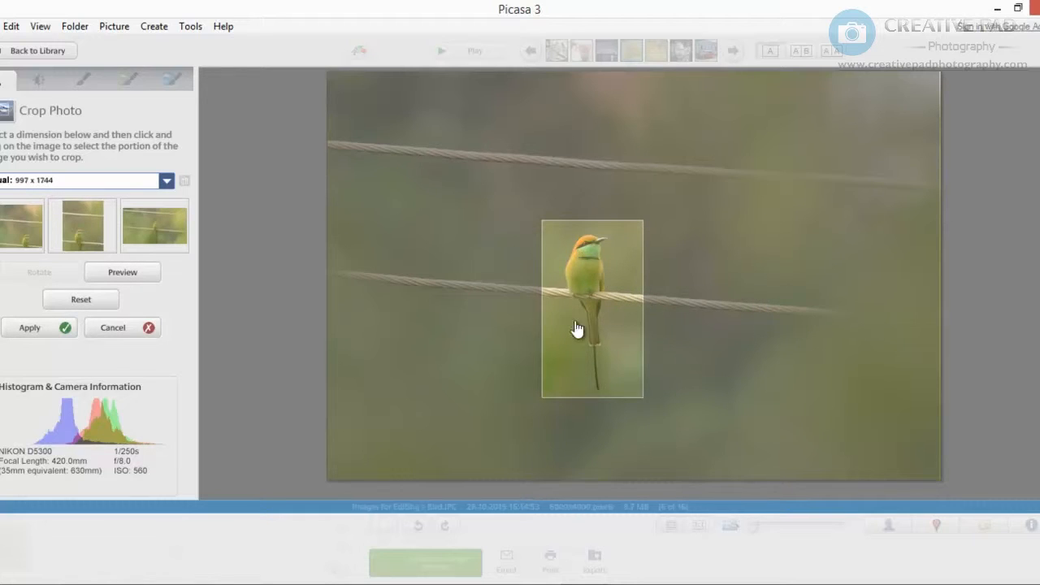
drag(611, 288, 610, 289)
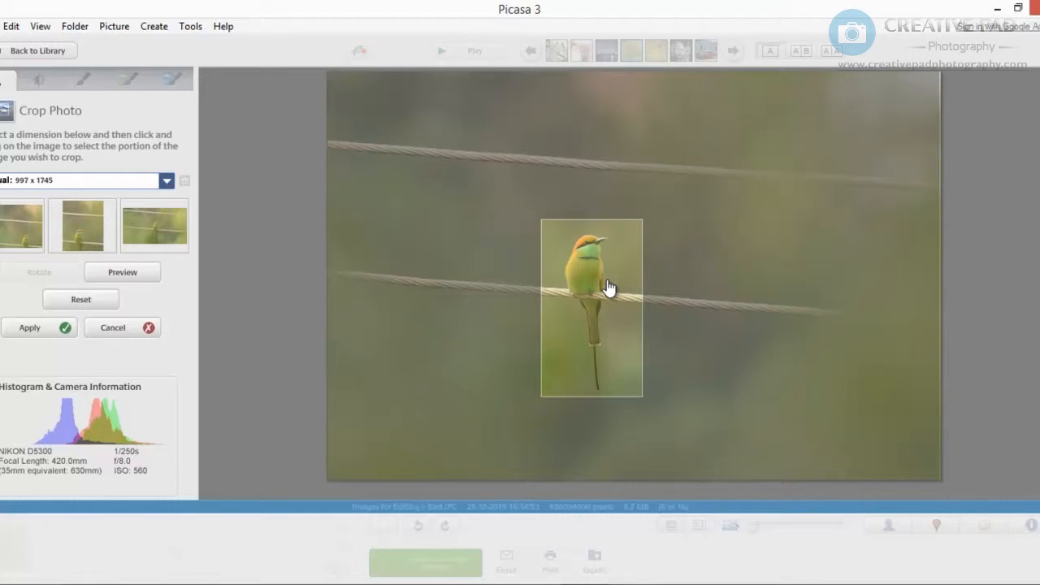
click(26, 330)
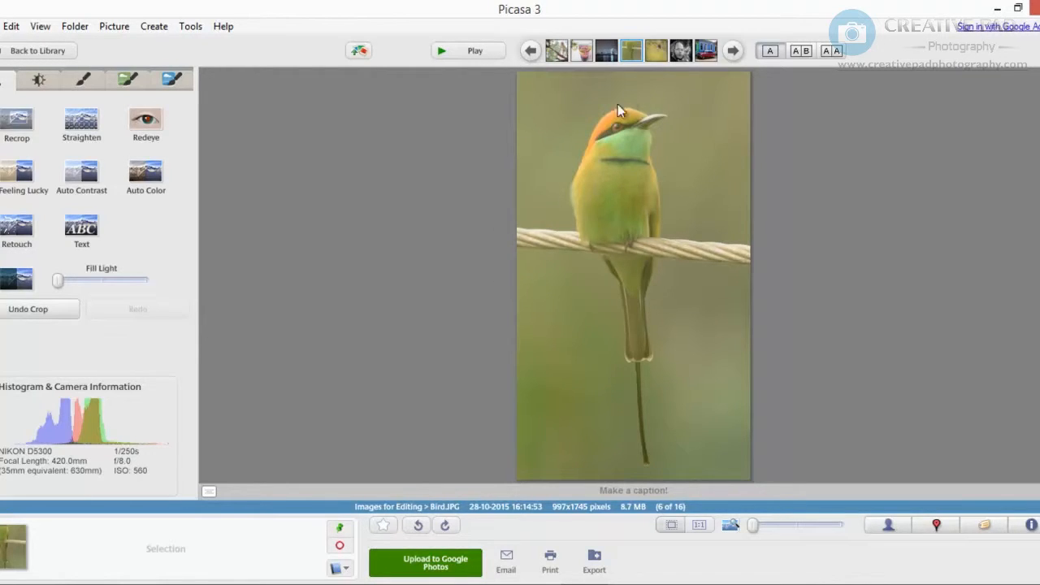
- Straighten the cropped bird photo with a very slight counterclockwise rotation
click(81, 122)
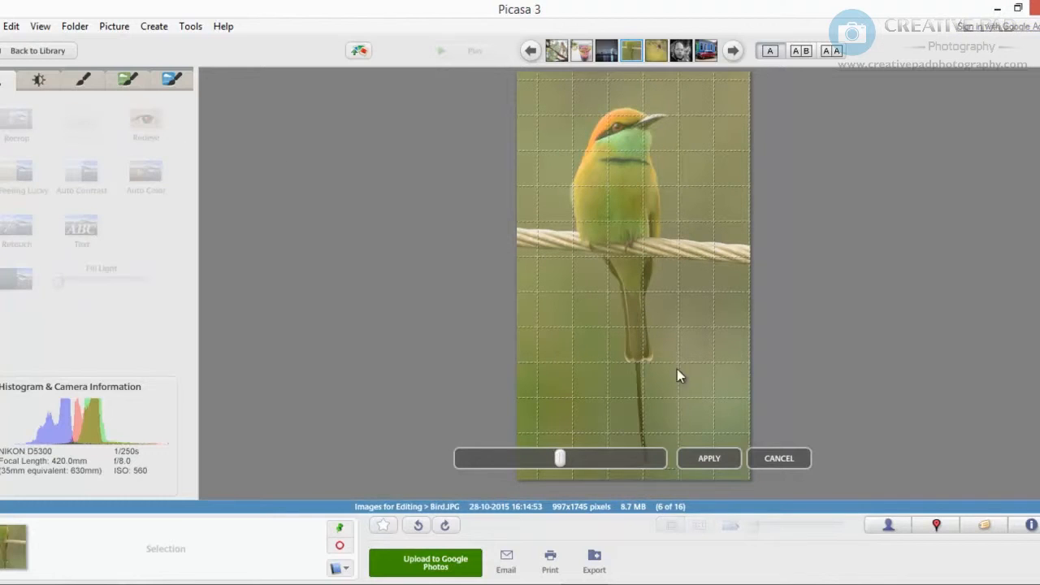
drag(560, 458, 568, 474)
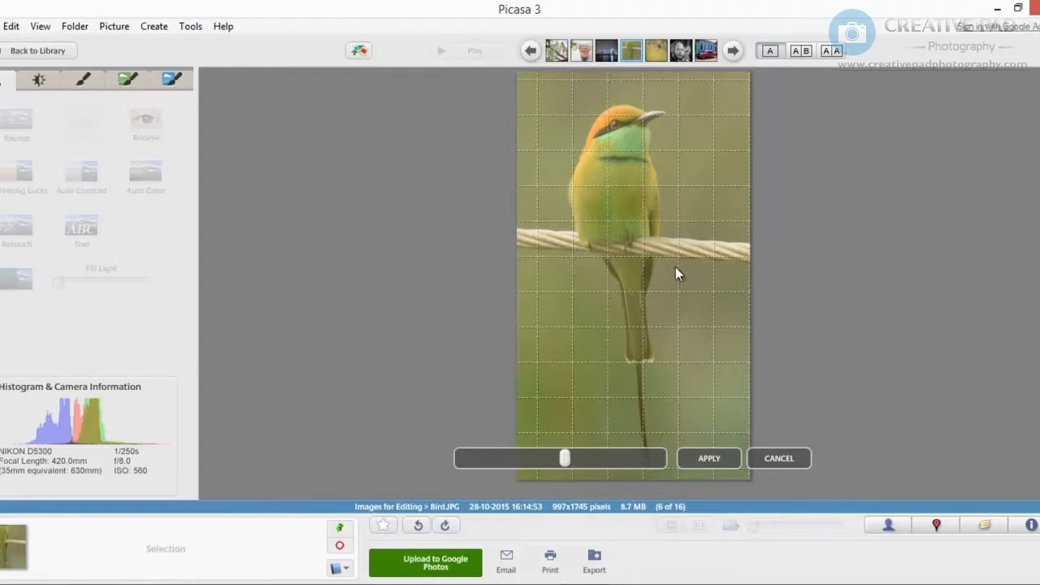
click(719, 460)
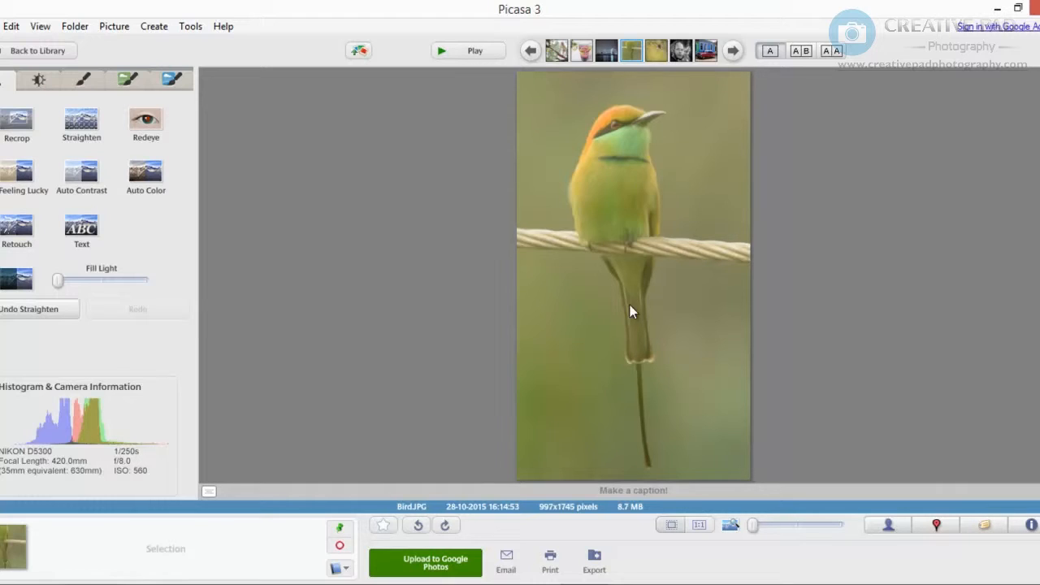
- Apply the I'm Feeling Lucky automatic correction to the bird photo and dismiss the low-battery notice
click(14, 175)
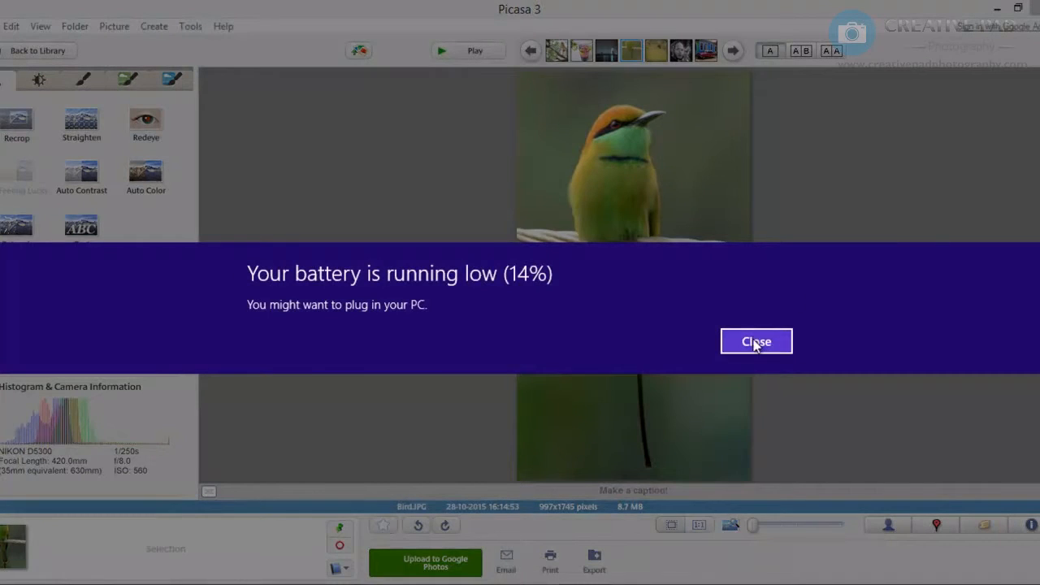
click(758, 342)
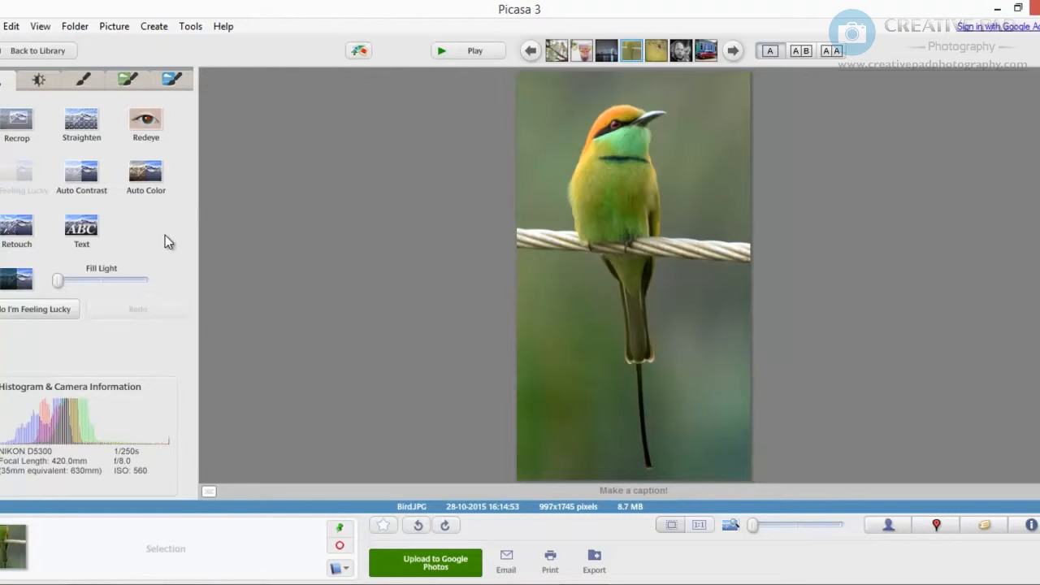
- Raise the photo's Fill Light slightly and shift its Color Temperature well toward the warm end, comparing with a cooler setting
click(38, 82)
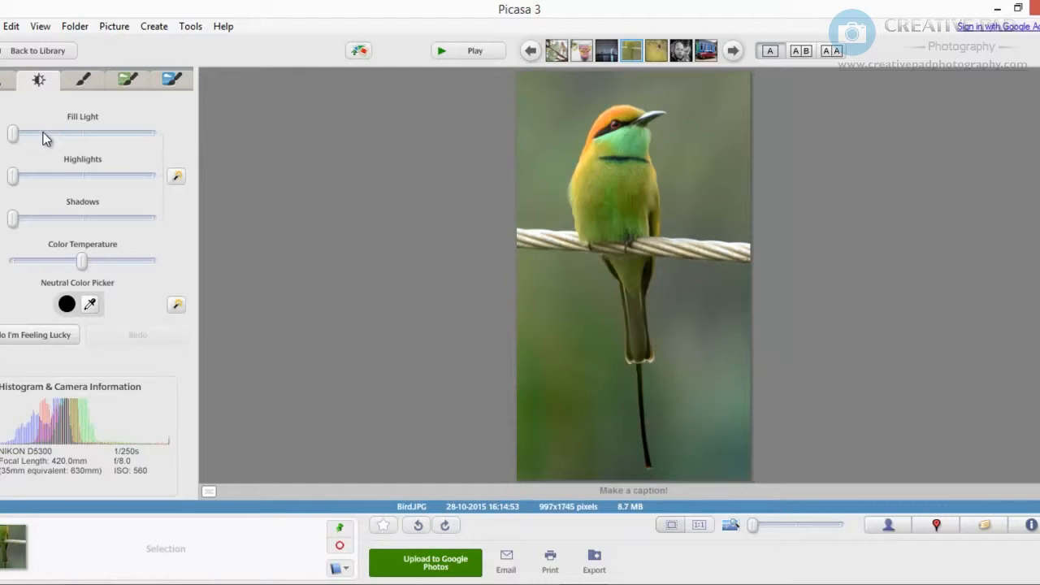
drag(14, 136, 39, 135)
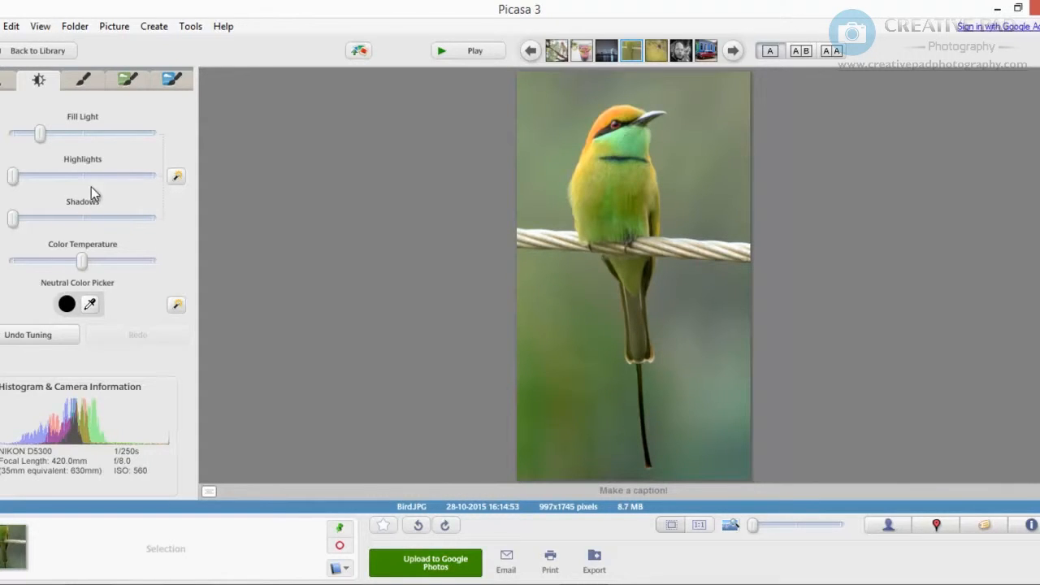
drag(84, 255, 80, 252)
drag(80, 262, 128, 271)
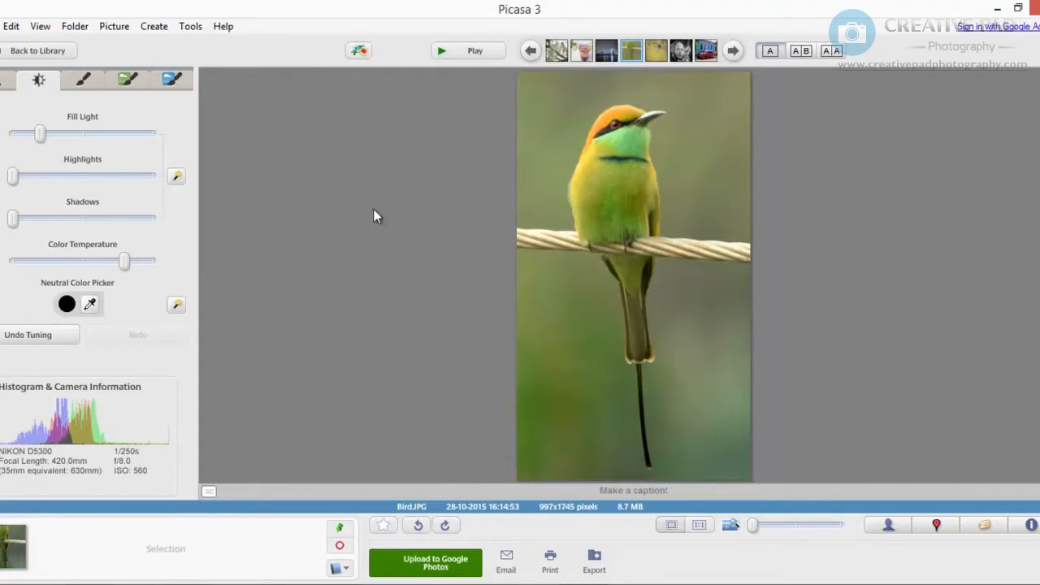
drag(122, 261, 40, 262)
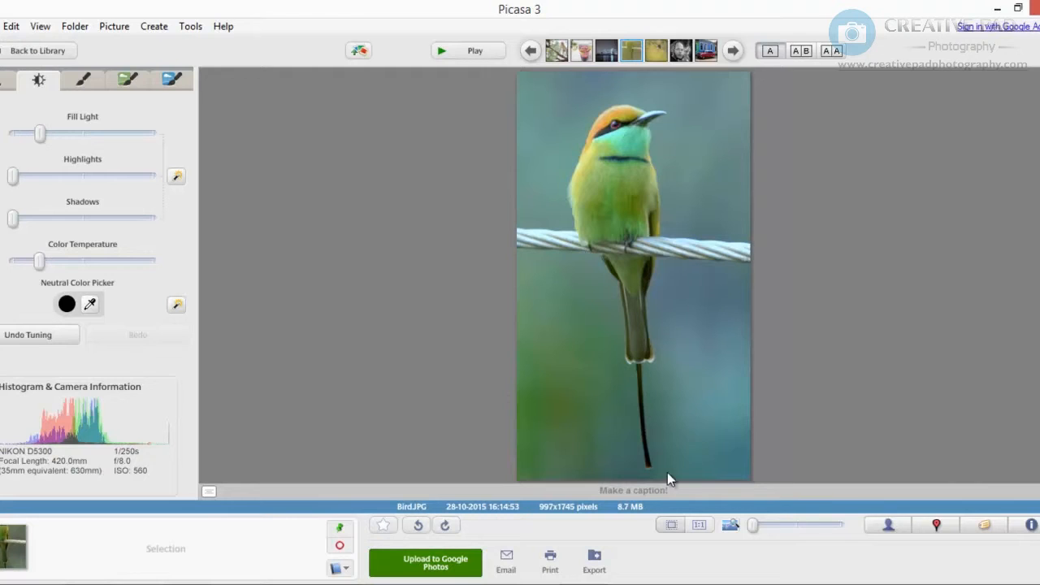
mouse_move(41, 263)
mouse_down()
mouse_move(145, 266)
mouse_move(86, 266)
mouse_move(129, 264)
mouse_up()
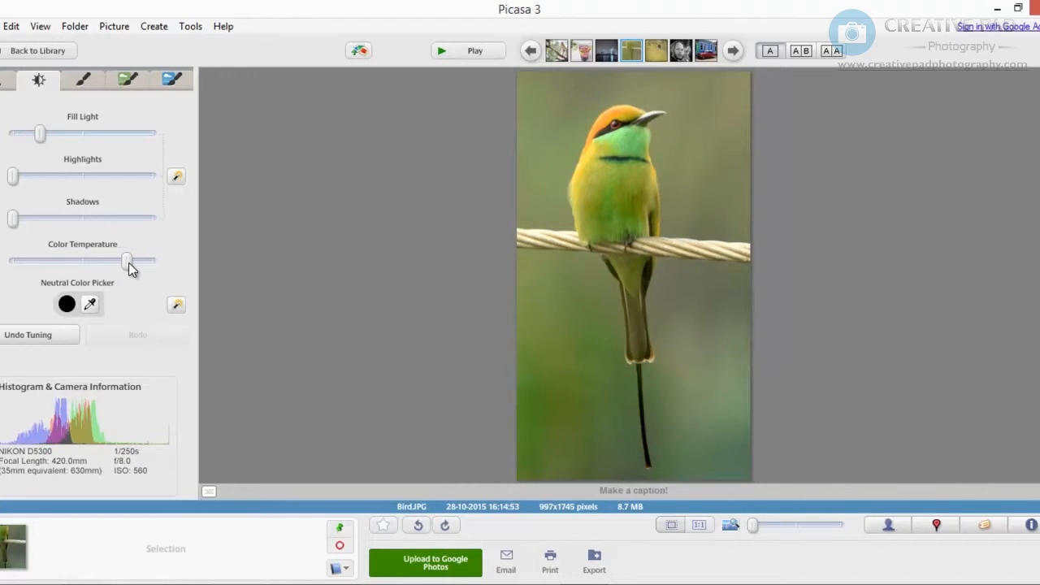
- Try the B&W and Sepia effects on the bird photo, undoing each one
click(95, 79)
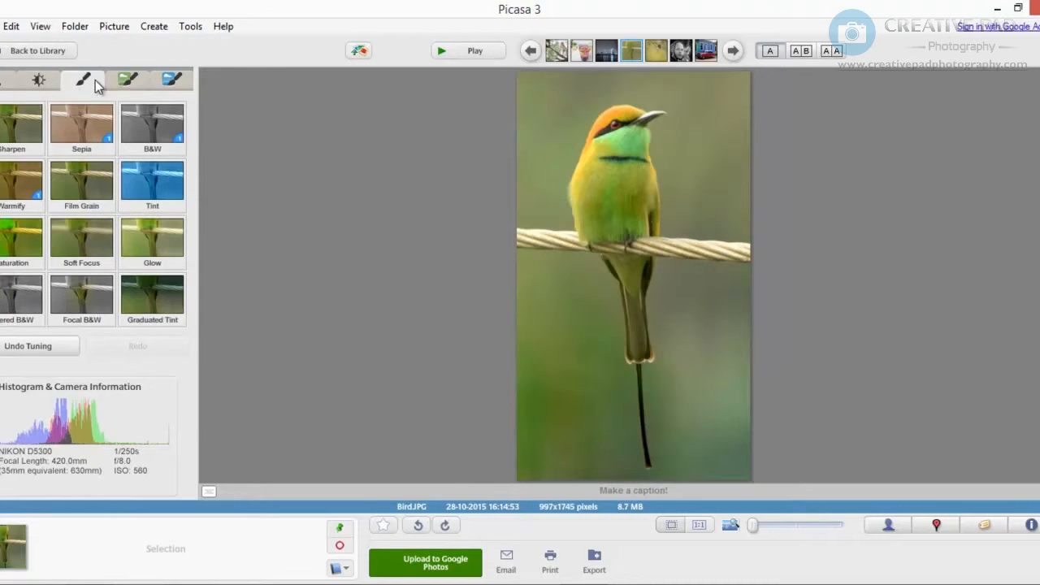
click(161, 140)
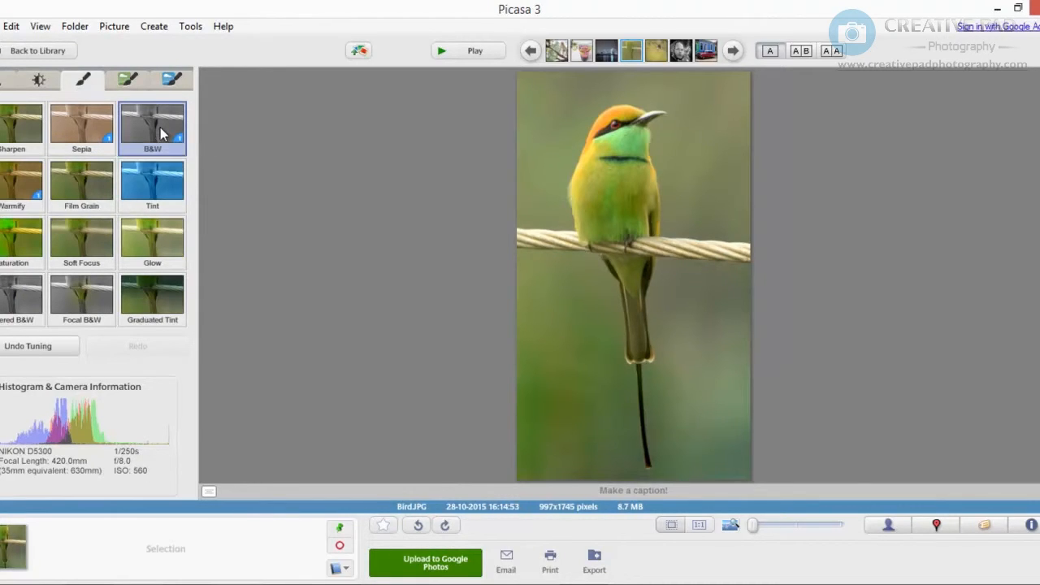
click(65, 346)
click(96, 130)
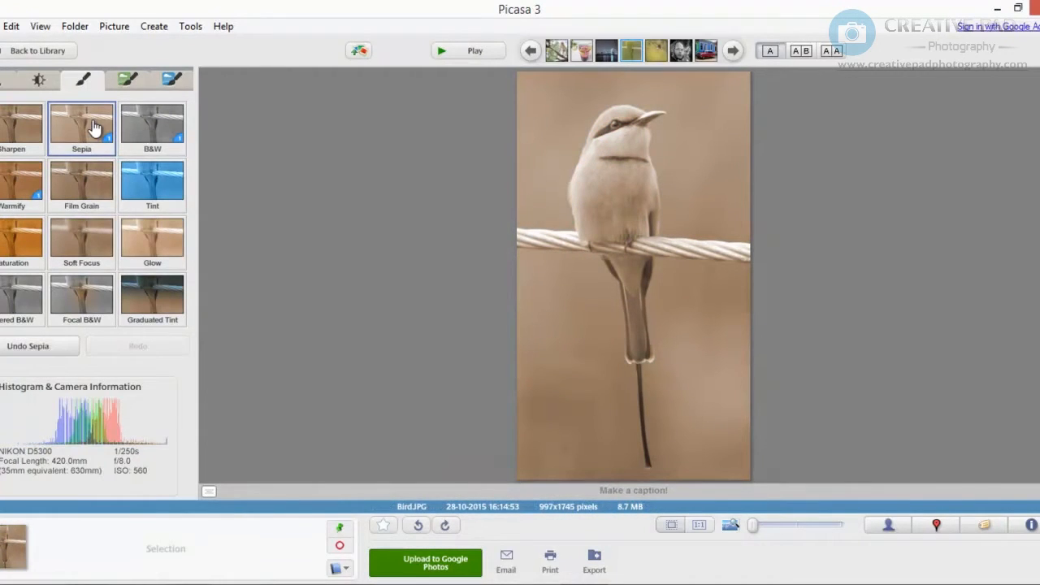
click(40, 353)
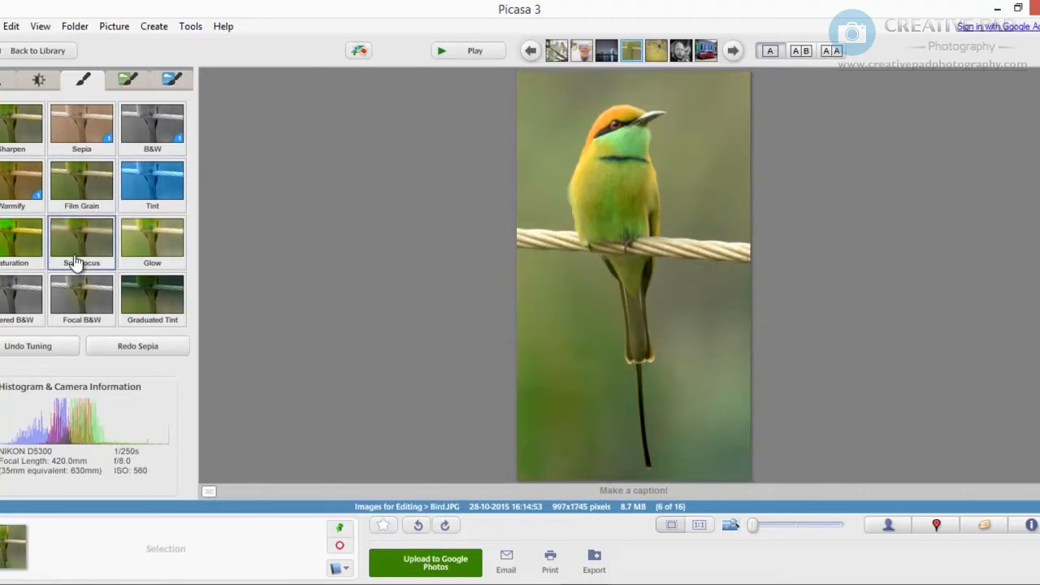
- Look through the other effect sets, preview a black Vignette on the bird photo and cancel it
click(141, 79)
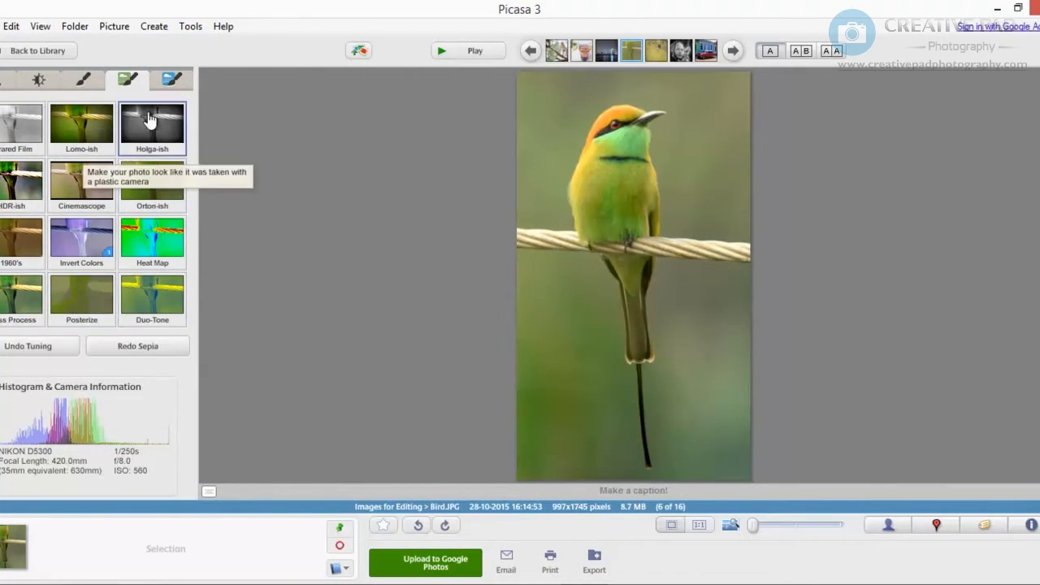
click(171, 79)
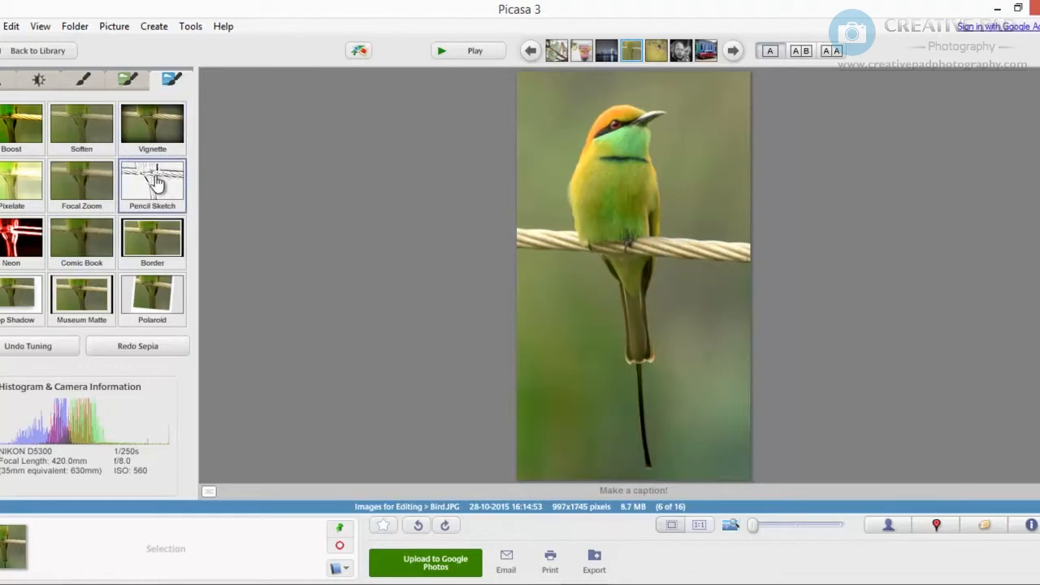
click(163, 136)
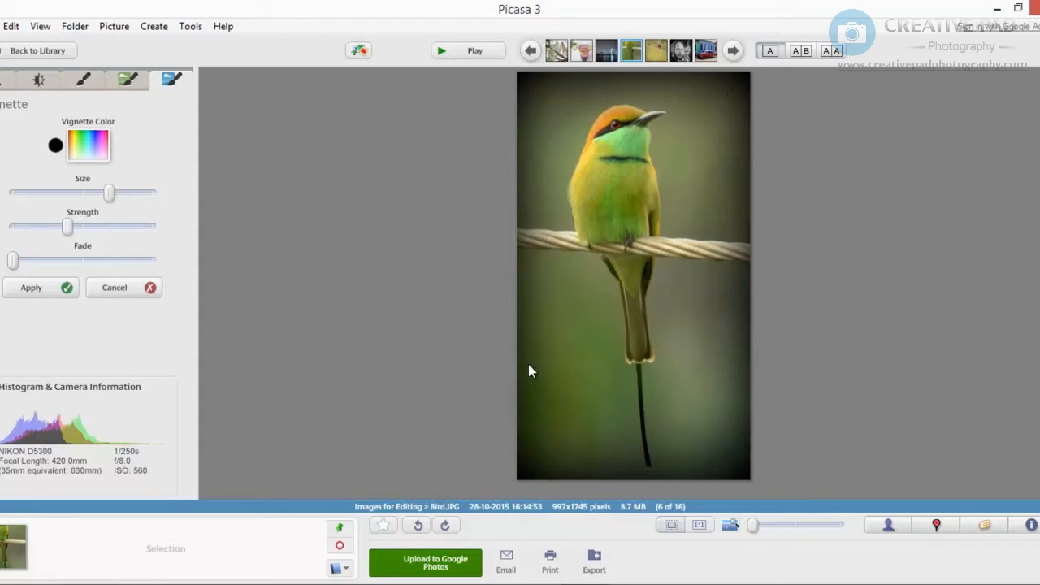
click(130, 290)
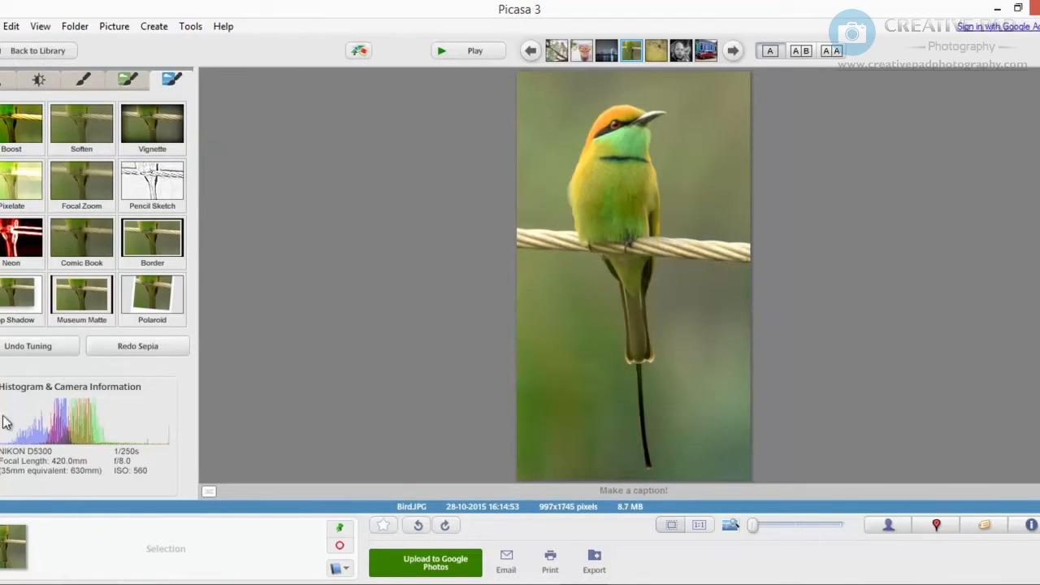
- Undo the tuning, I'm Feeling Lucky, straighten and crop edits back to the original photo
click(30, 348)
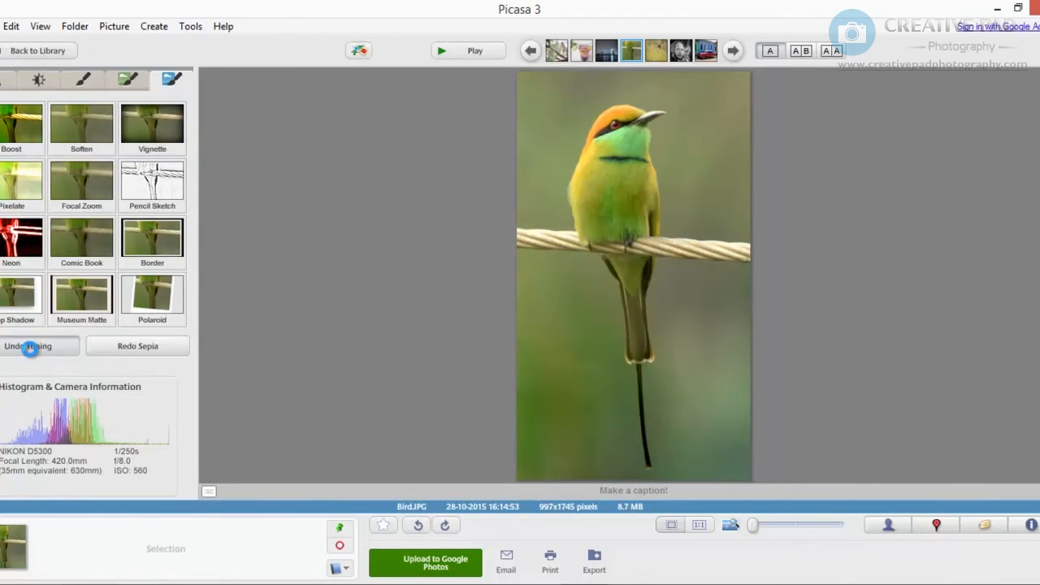
click(30, 348)
click(30, 348)
click(30, 347)
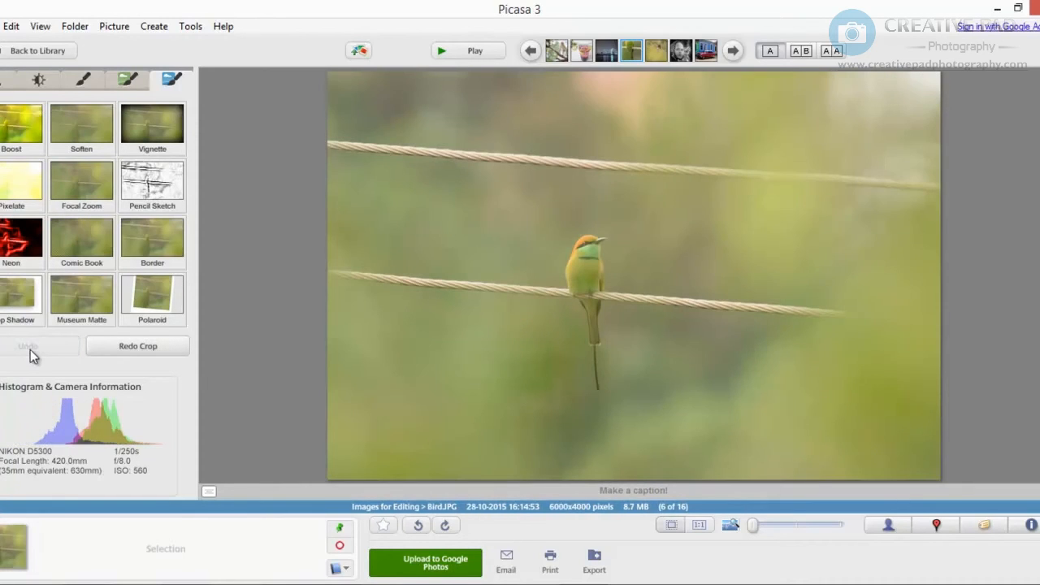
- Redo the crop, straighten, I'm Feeling Lucky and tuning edits, leaving the photo without the Sepia effect
click(173, 349)
click(172, 349)
click(173, 358)
click(173, 358)
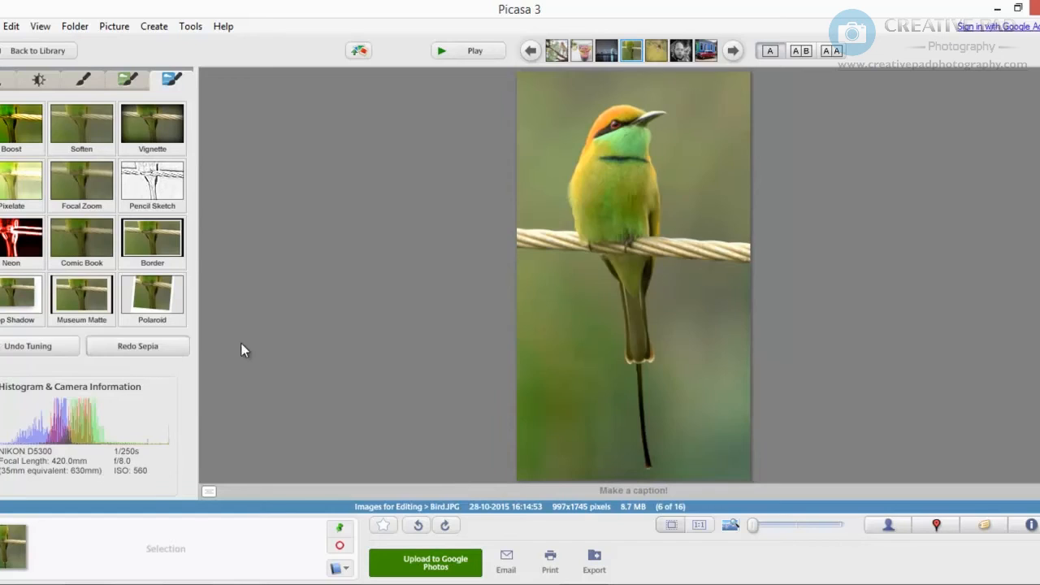
click(148, 344)
click(31, 348)
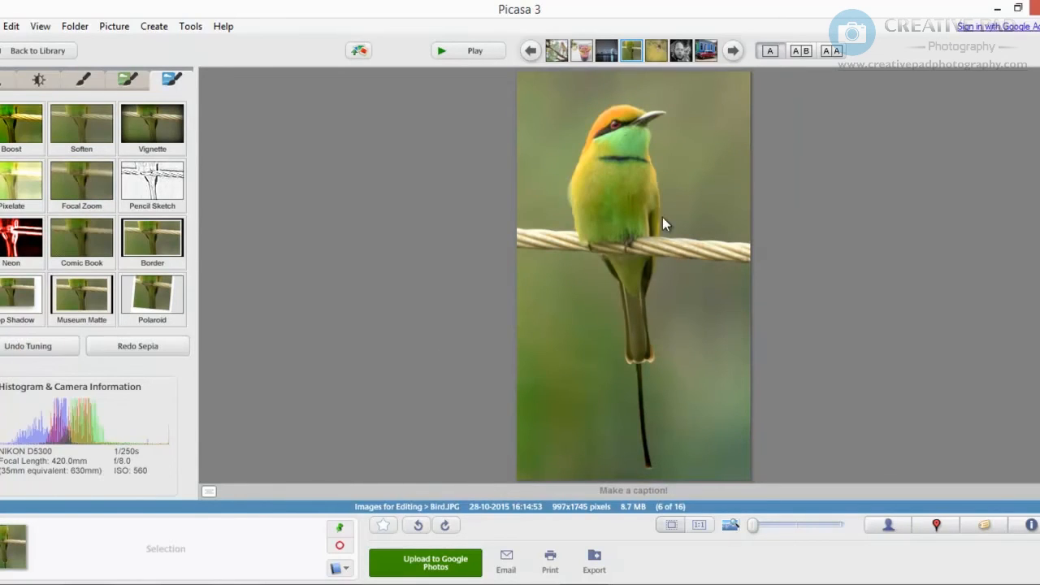